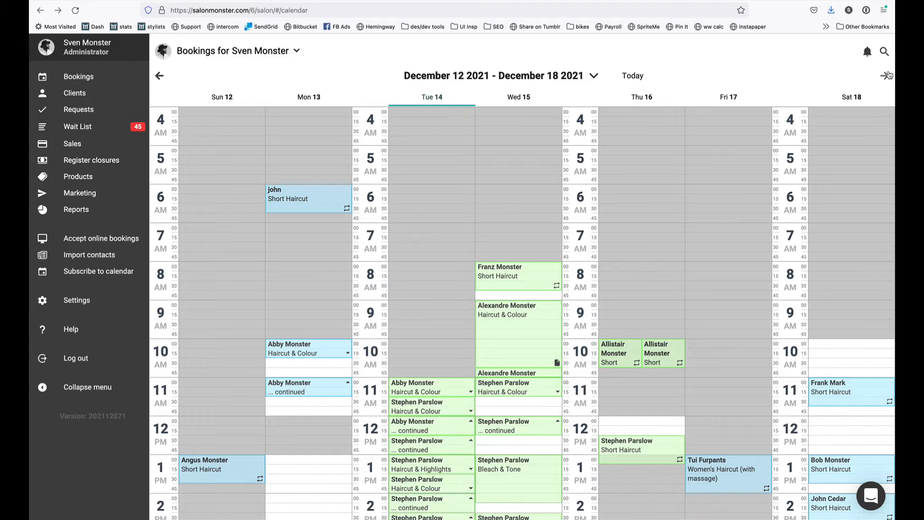
- Start a Short Haircut booking for the first listed client on Wednesday, December 22, 2021 at 8:00 AM
left_click(885, 76)
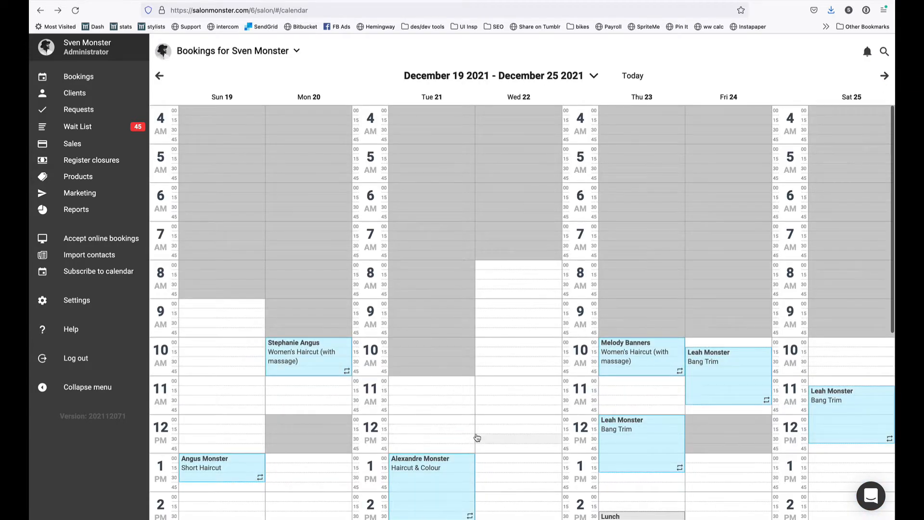
scroll(462, 435, "down", 4)
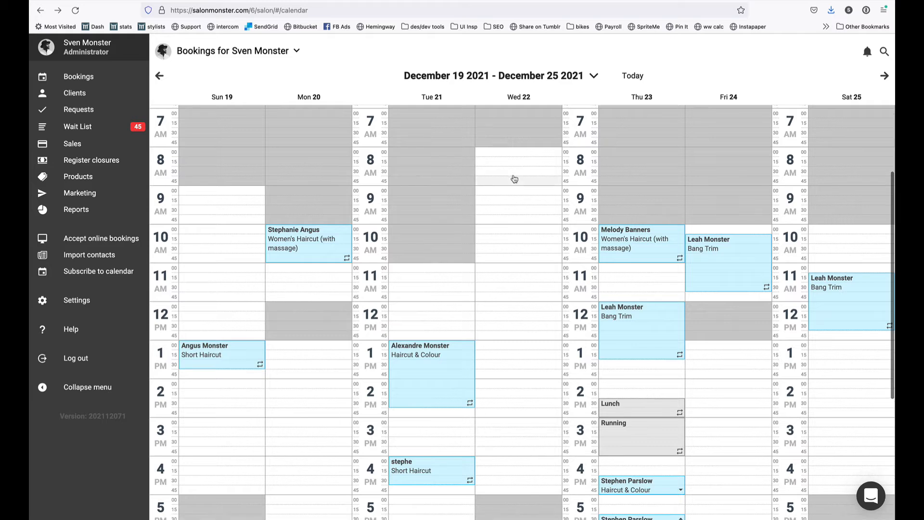
left_click(493, 155)
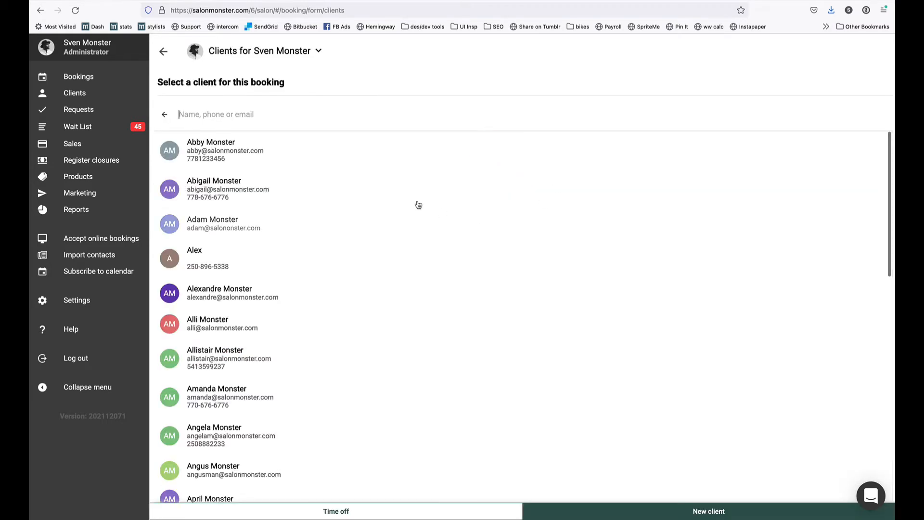
left_click(326, 151)
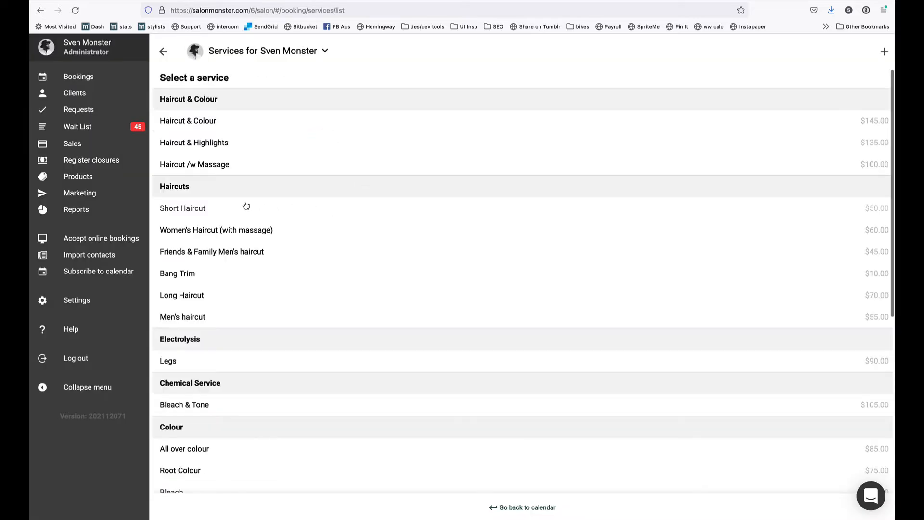
left_click(246, 206)
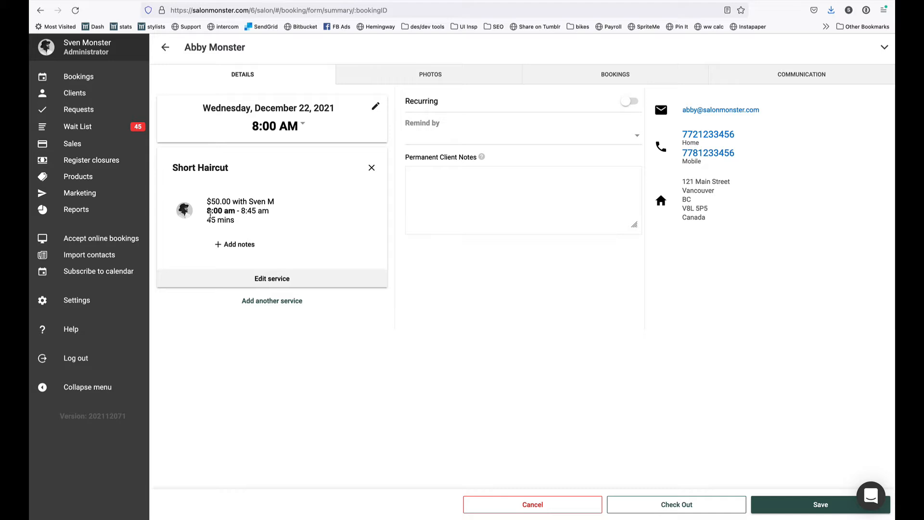
- Set the Short Haircut duration to 1 hour and save the booking without sending a confirmation
left_click(230, 276)
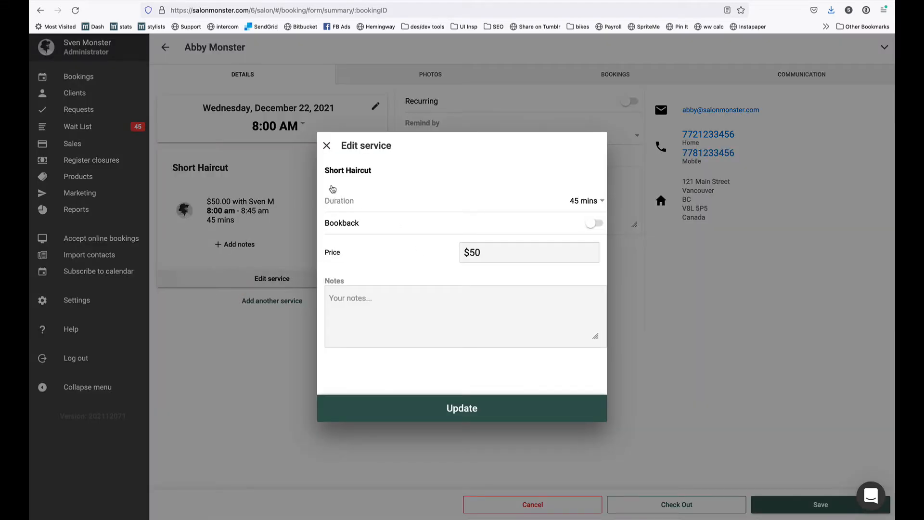
left_click(592, 198)
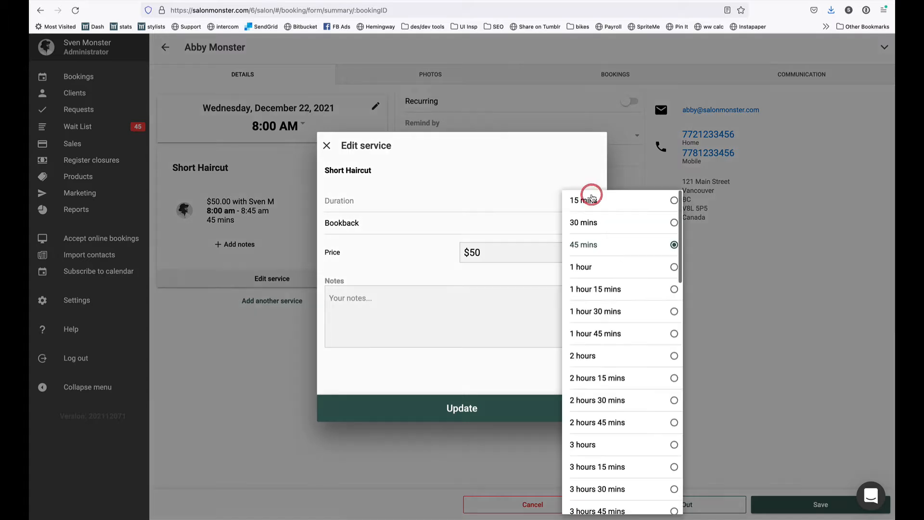
left_click(623, 265)
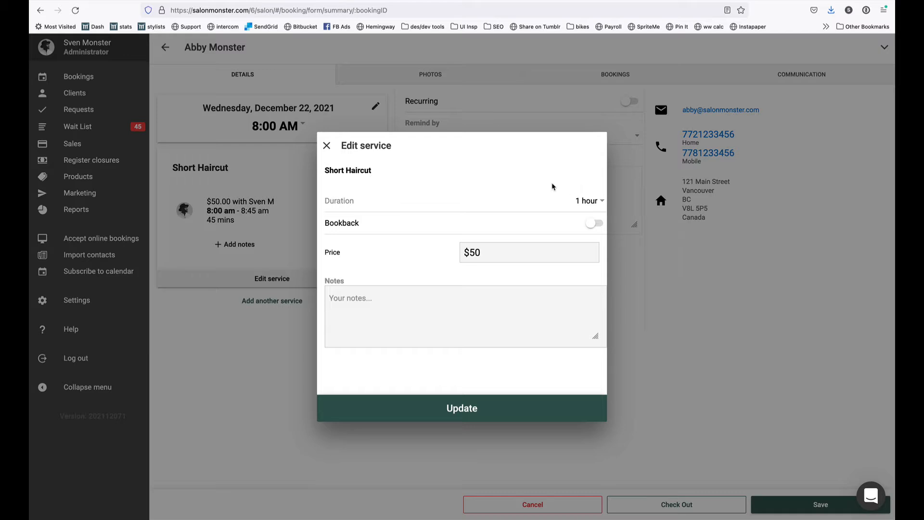
left_click(457, 408)
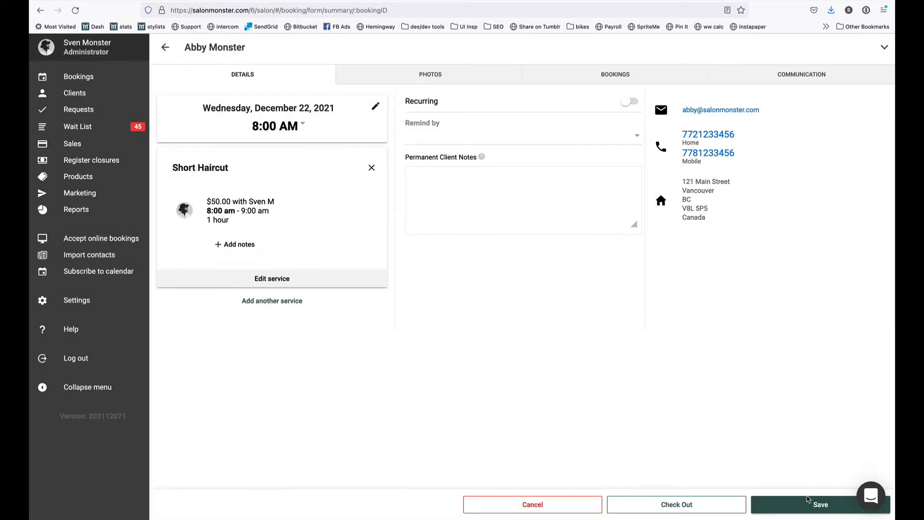
left_click(813, 503)
left_click(456, 510)
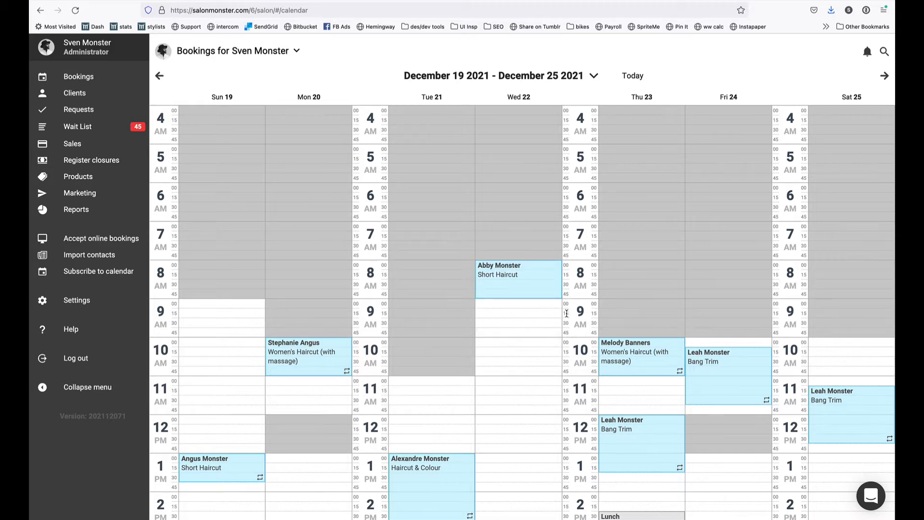
- Reopen the Wednesday Short Haircut booking, set its duration to 45 mins and save without sending a confirmation
left_click(539, 293)
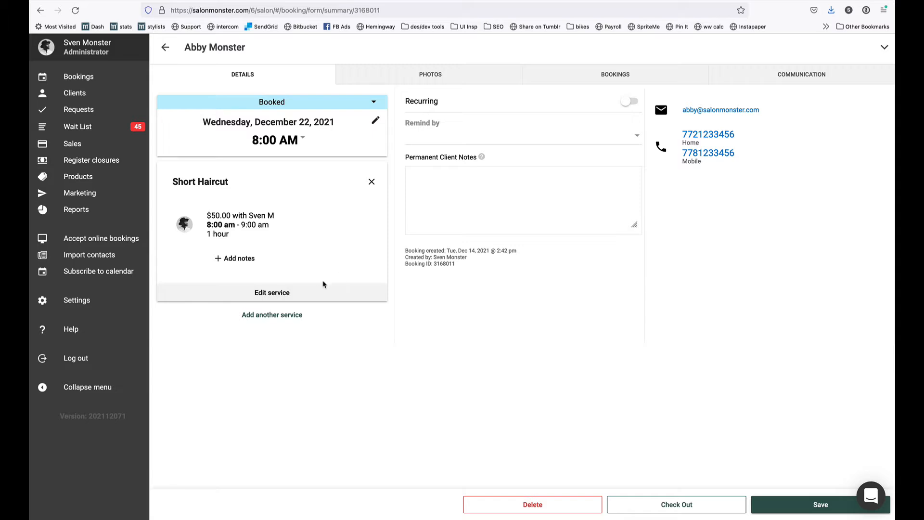
left_click(317, 290)
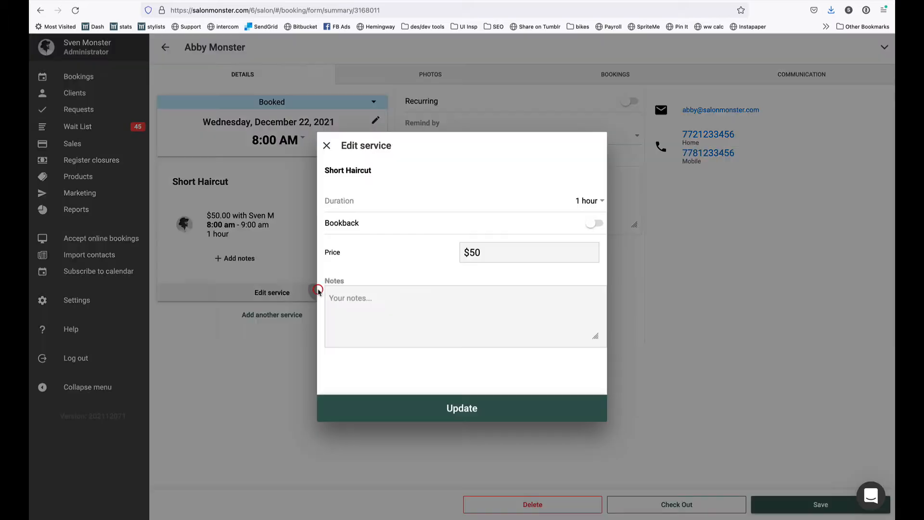
left_click(587, 201)
left_click(582, 245)
left_click(448, 422)
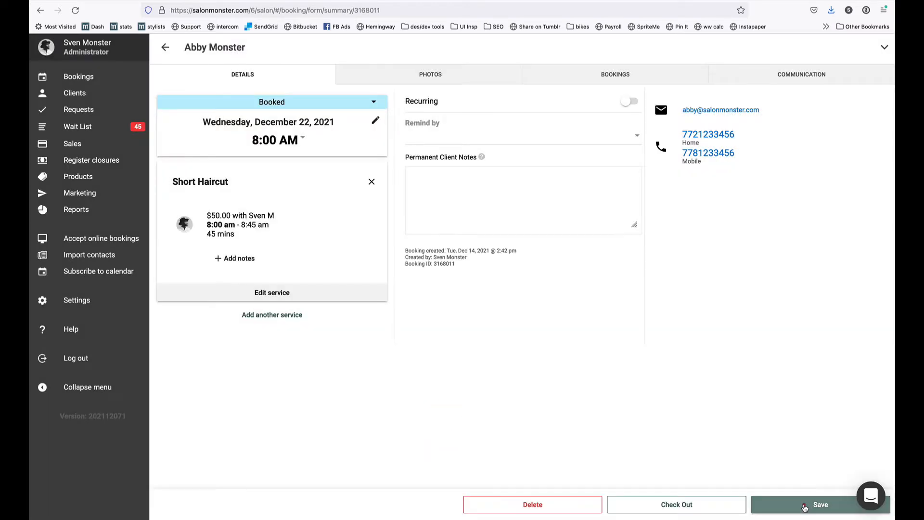
left_click(804, 507)
left_click(442, 505)
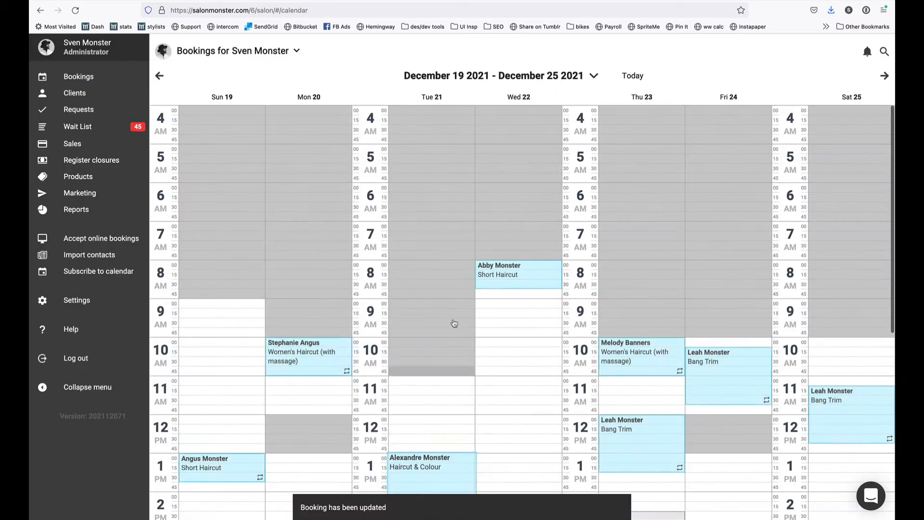
- Reschedule the Wednesday 8:00 AM Short Haircut booking to Tuesday, December 21, 2021 at 11:00 AM
left_click(488, 282)
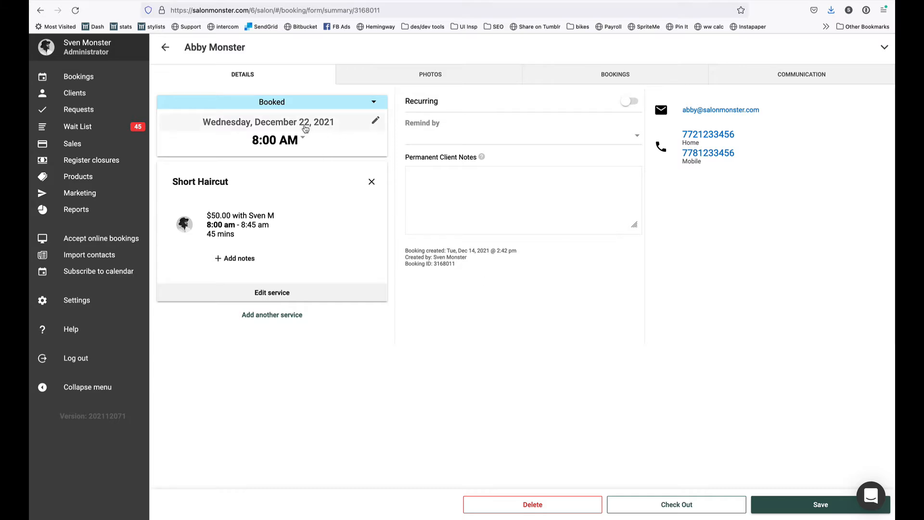
left_click(302, 127)
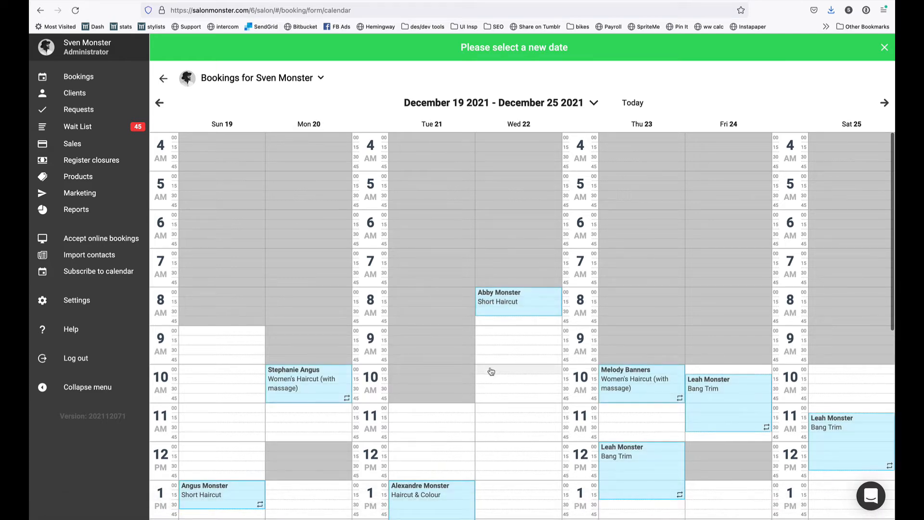
left_click(394, 416)
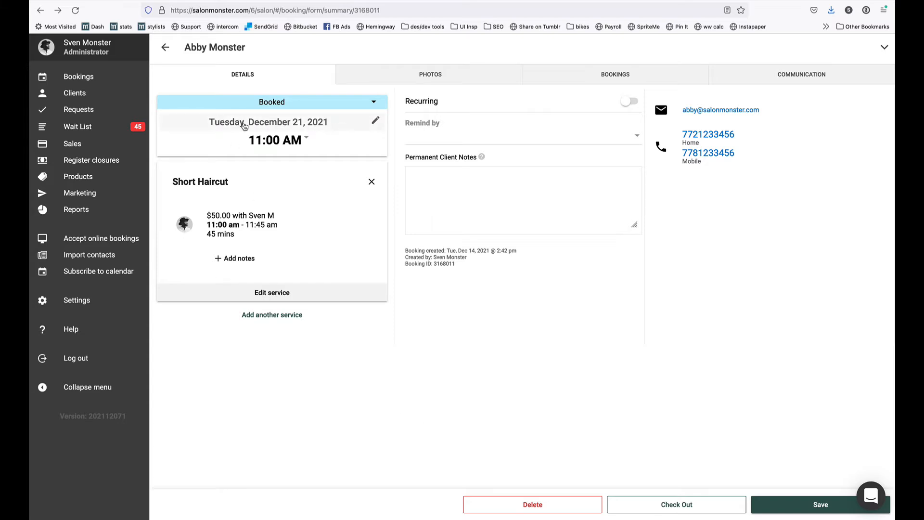
- Look through the start times offered for the Short Haircut booking
left_click(268, 147)
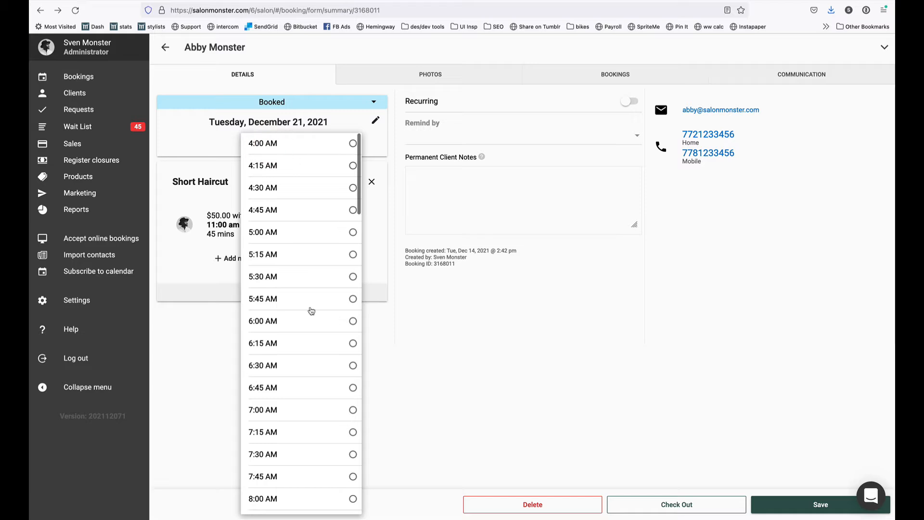
scroll(275, 425, "down", 3)
scroll(275, 426, "down", 1)
scroll(275, 423, "up", 4)
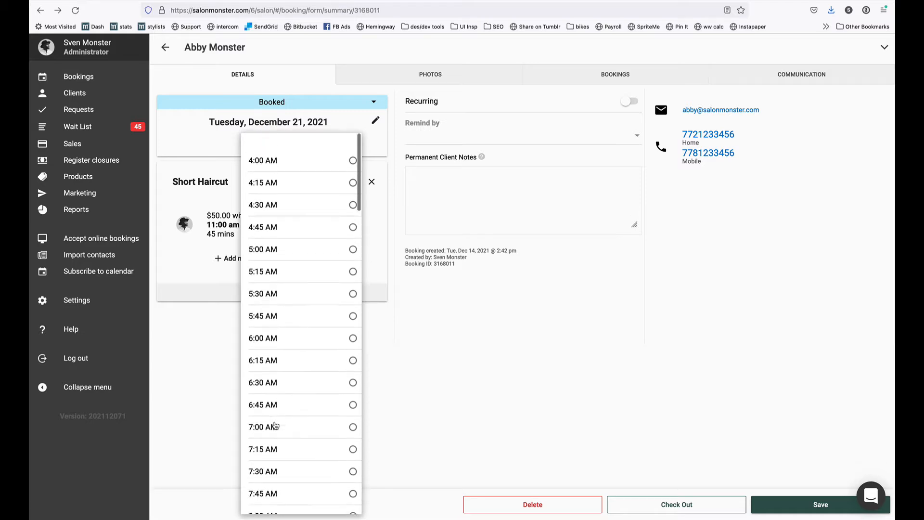
scroll(274, 417, "down", 12)
left_click(496, 386)
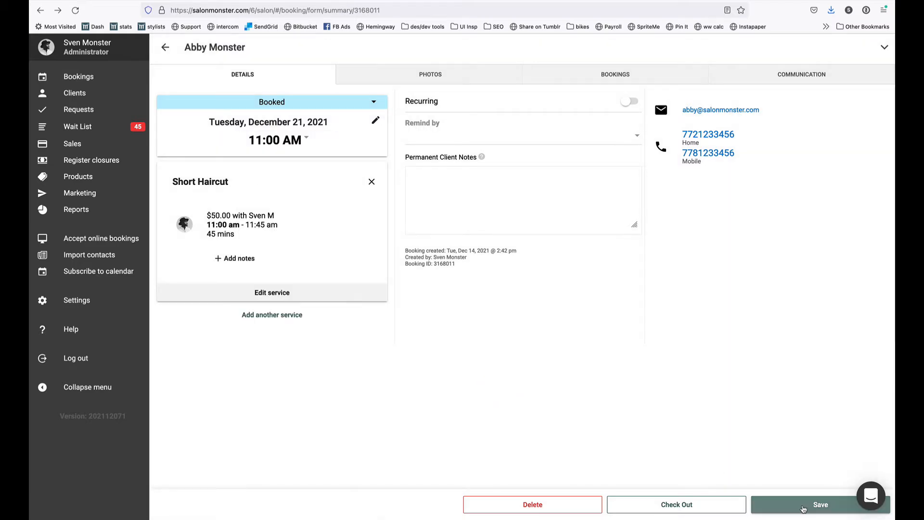
- Save the rescheduled Short Haircut booking without sending a confirmation
left_click(816, 503)
left_click(409, 505)
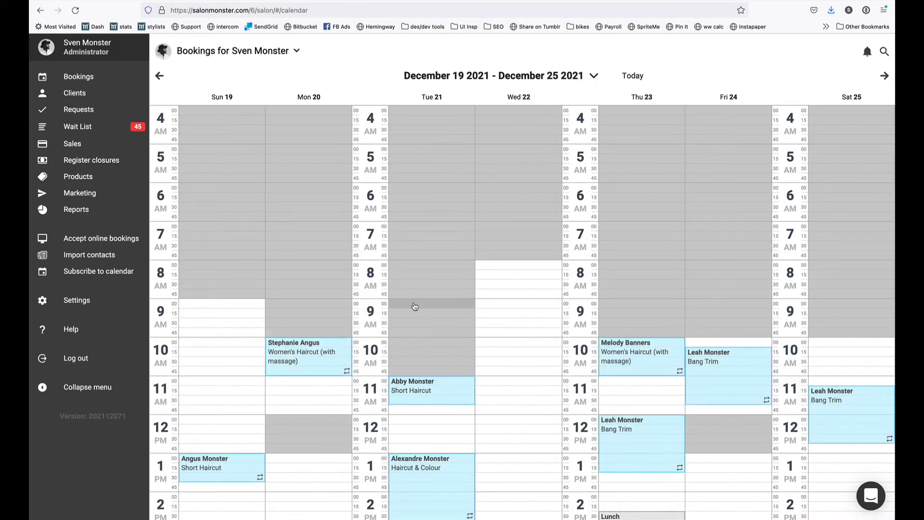
- Start a Haircut & Colour booking for the second listed client on Wednesday, December 22, 2021 at 8:00 AM
left_click(515, 270)
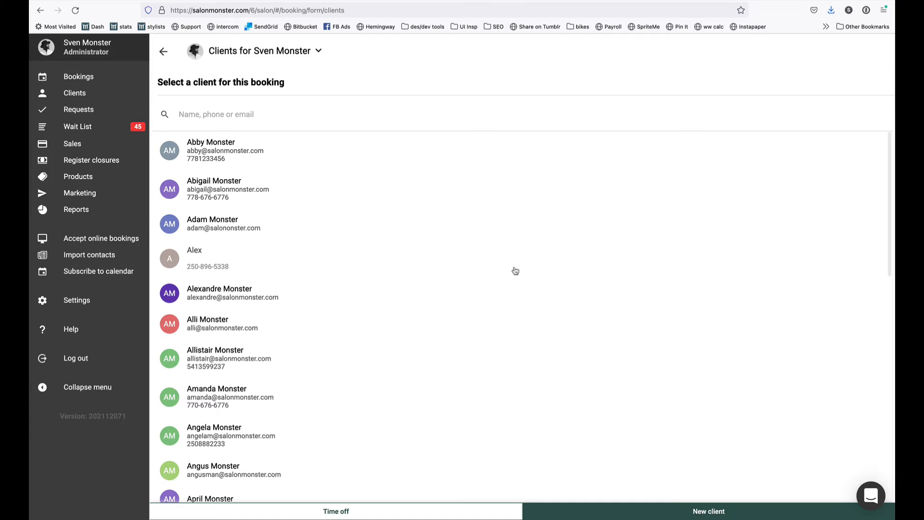
left_click(195, 194)
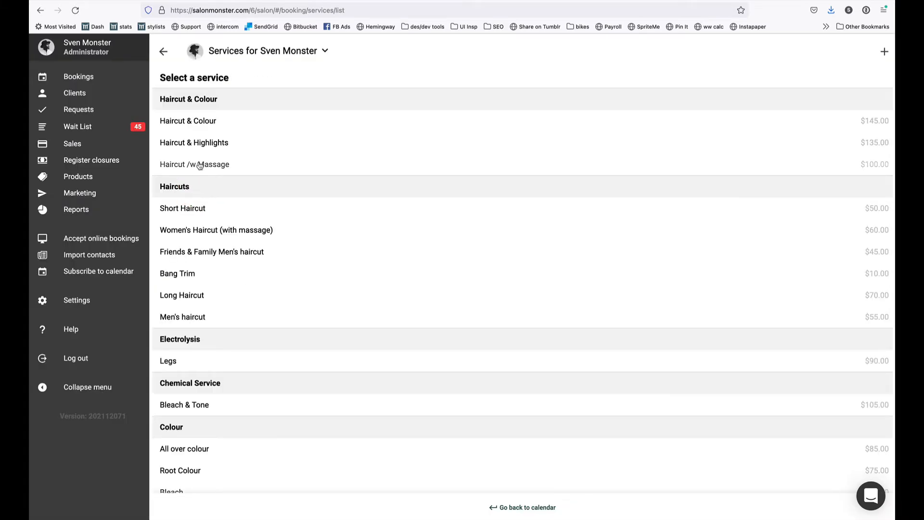
left_click(182, 124)
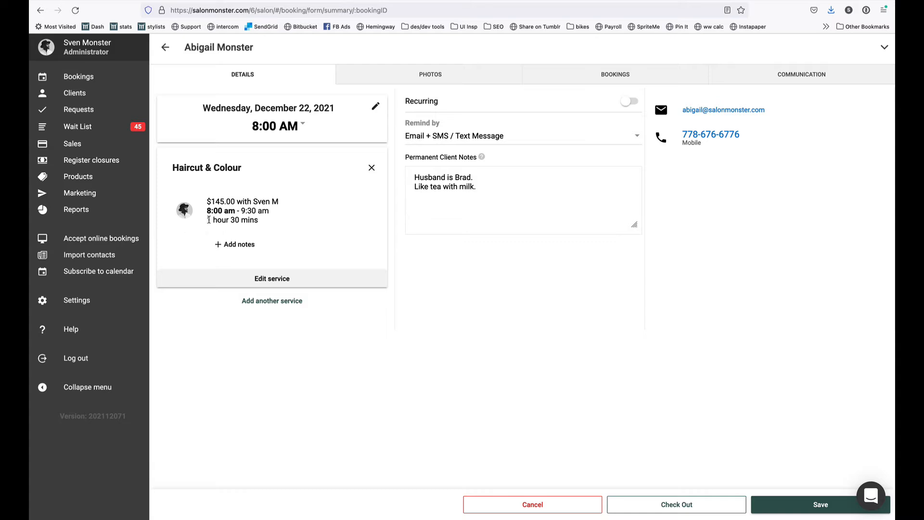
- Review the total duration of the Haircut & Colour service and its start, process and finish times
left_click_drag(210, 220, 265, 221)
left_click(266, 221)
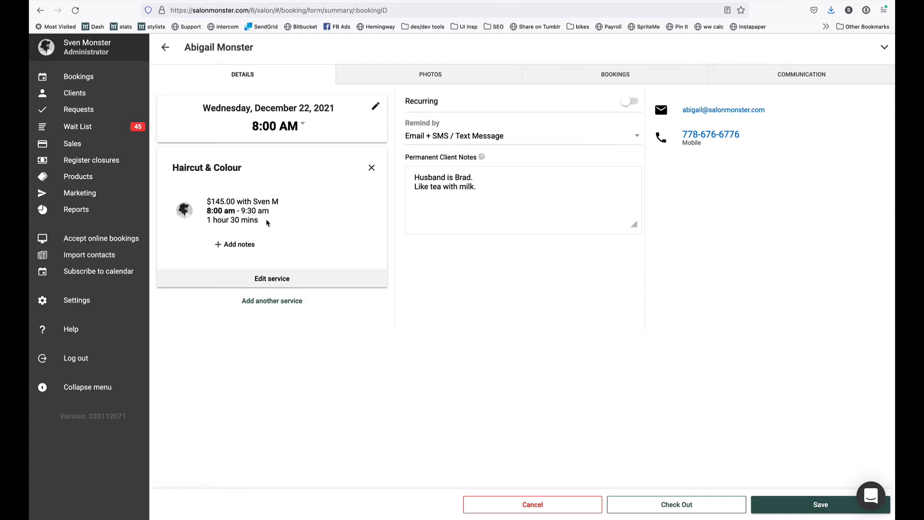
left_click(221, 280)
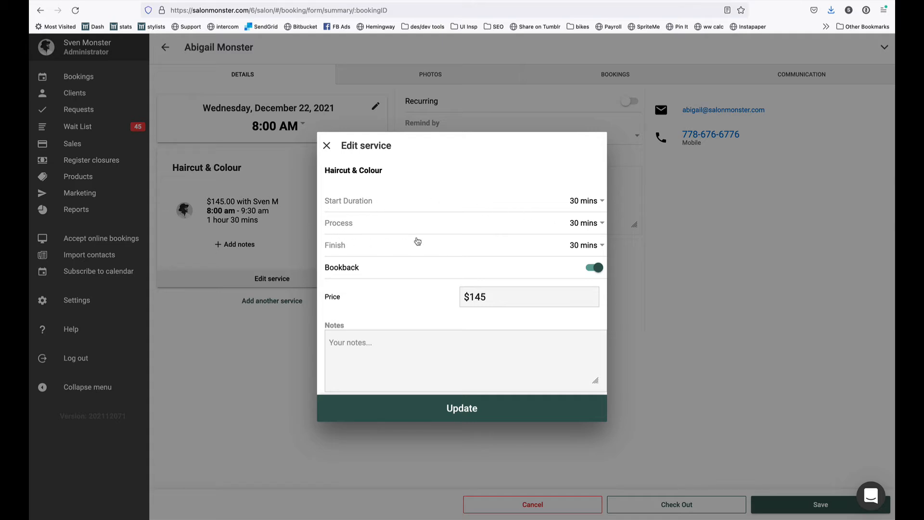
left_click(584, 200)
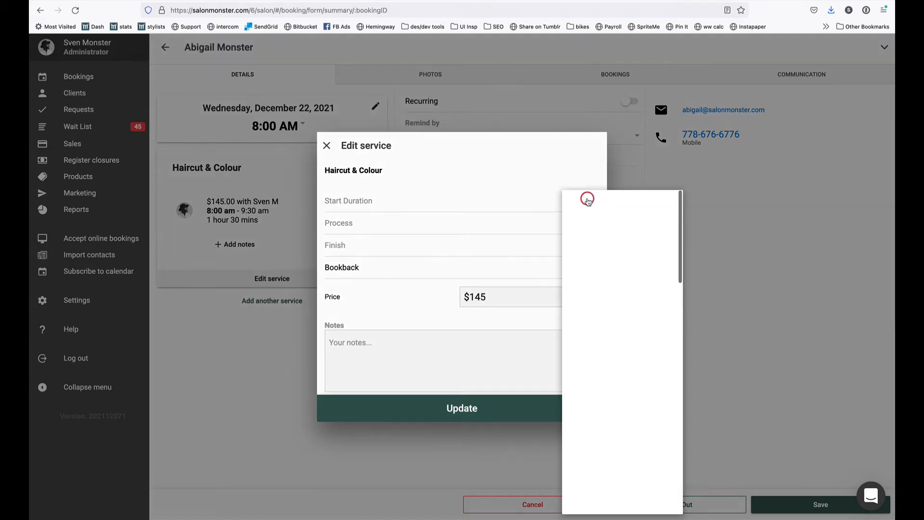
left_click(526, 193)
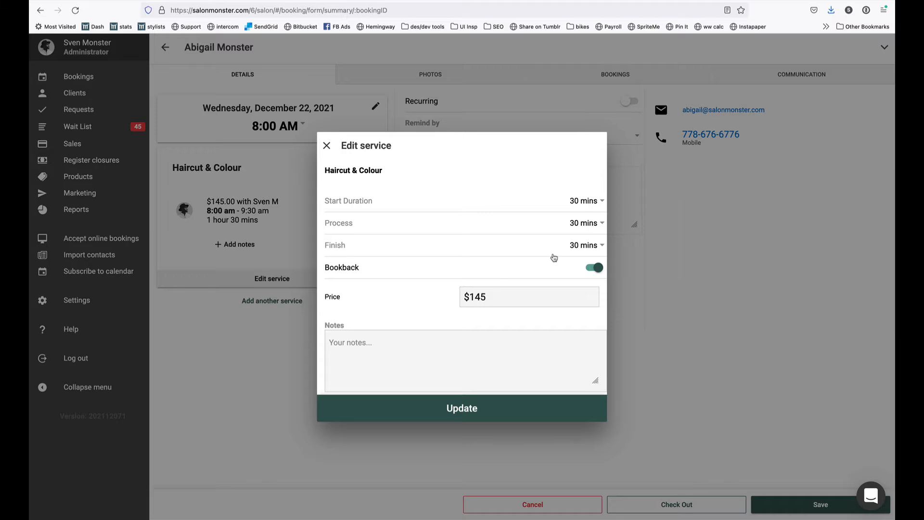
left_click(479, 399)
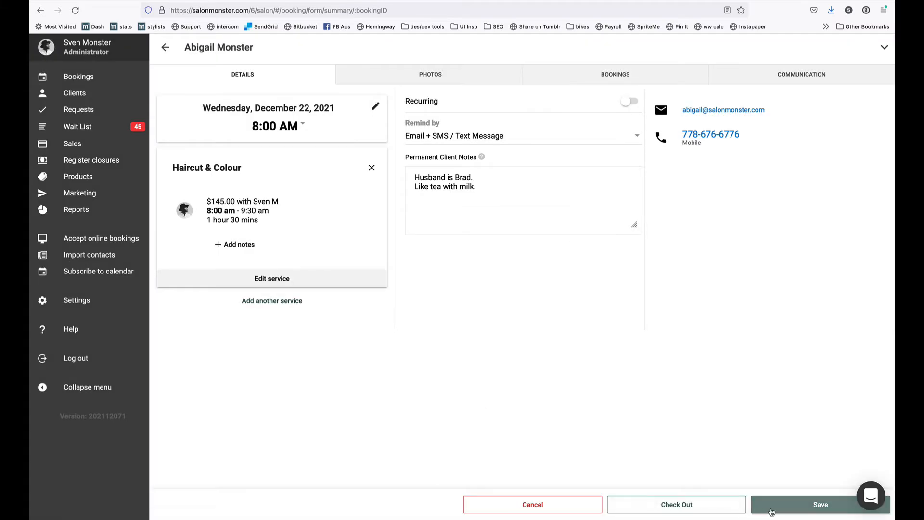
- Save the 8:00 AM Haircut & Colour booking without sending a confirmation
left_click(772, 505)
left_click(379, 506)
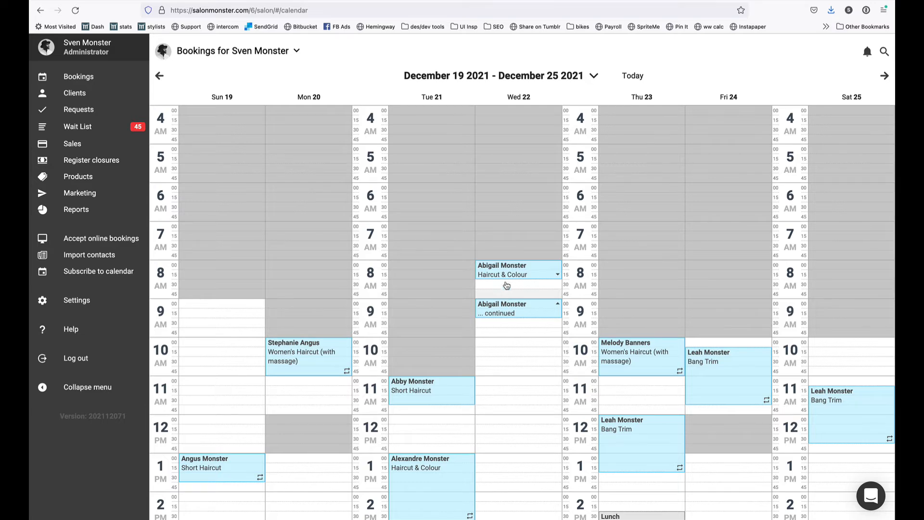
- Book Haircut & Colour for the sixth listed client in Wednesday's 8:30 AM processing gap and save without sending a confirmation
left_click(508, 284)
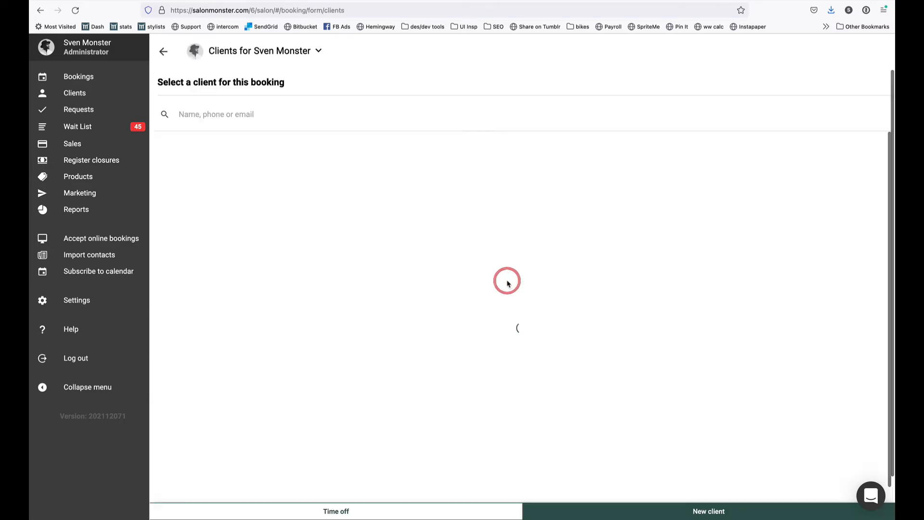
left_click(208, 314)
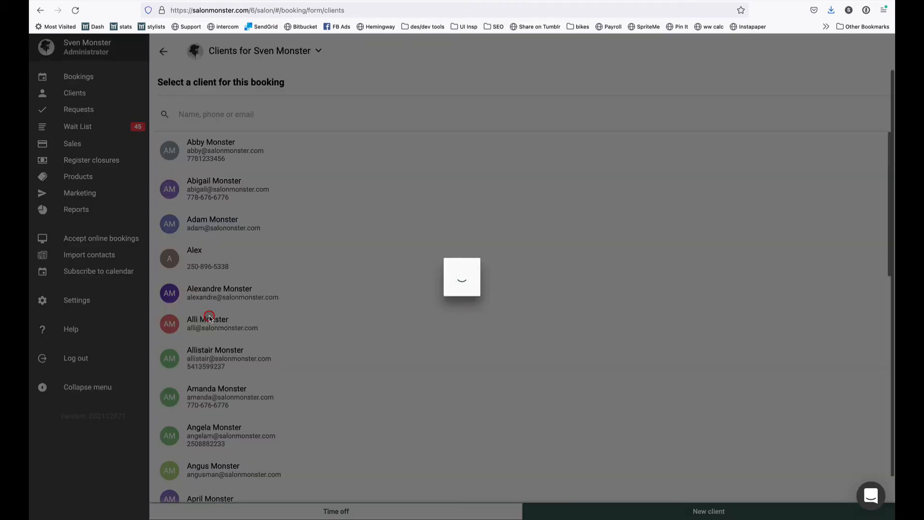
left_click(188, 129)
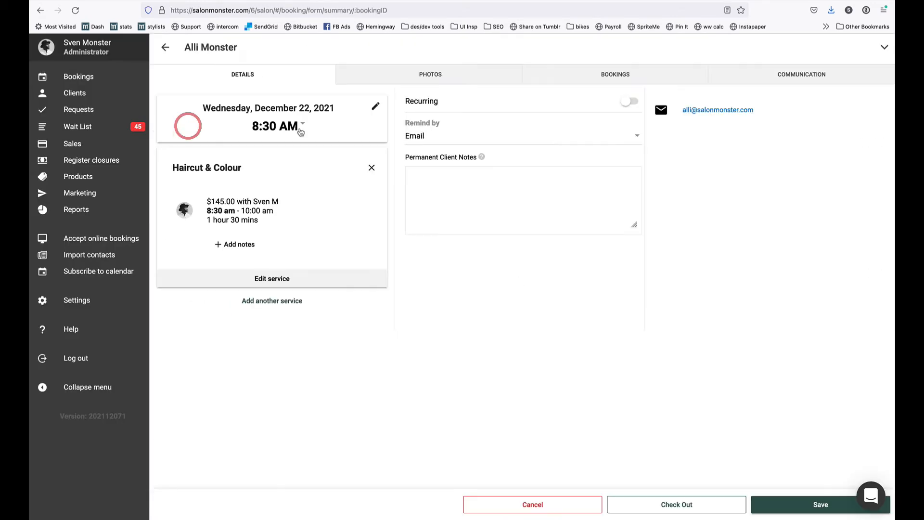
left_click(767, 500)
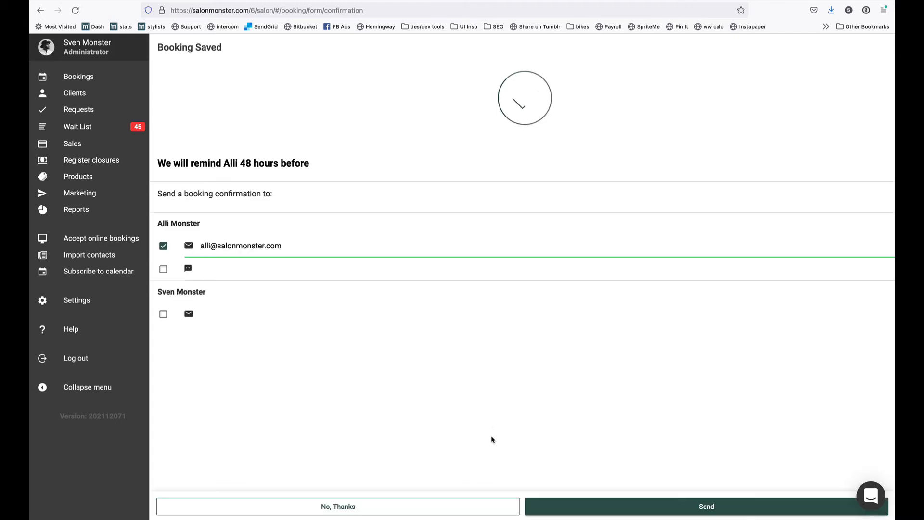
left_click(454, 504)
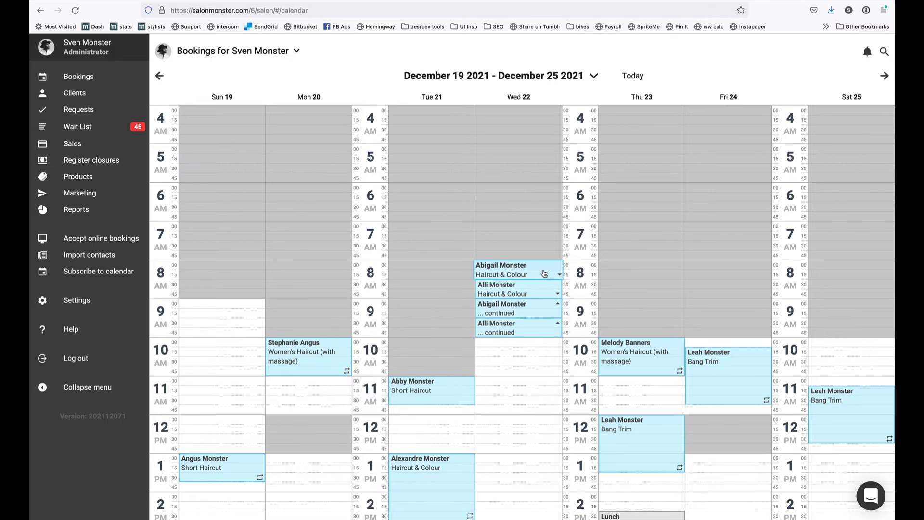
- Start a Short Haircut booking for the third listed client on Wednesday, December 22, 2021 at 10:00 AM
left_click(533, 343)
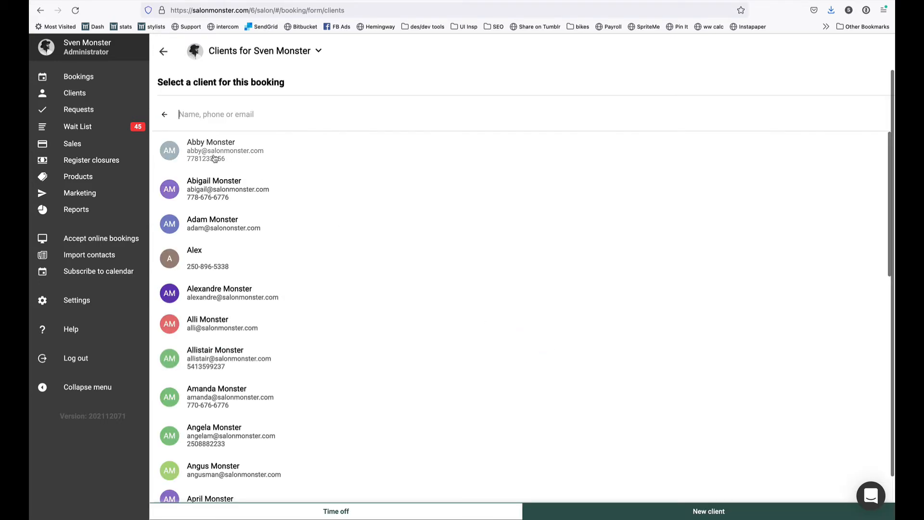
left_click(187, 216)
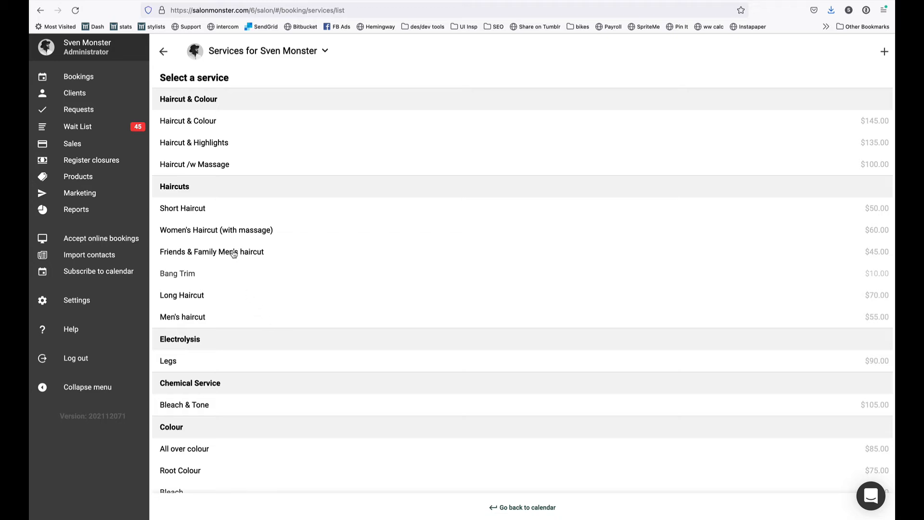
left_click(219, 212)
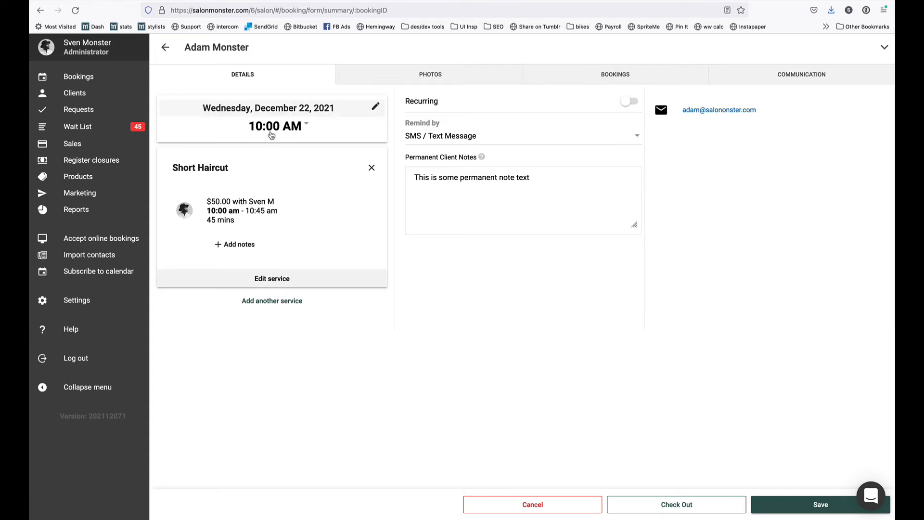
- Add Root Colour as a second service to the 10:00 AM booking and review its duration and price settings
left_click(268, 303)
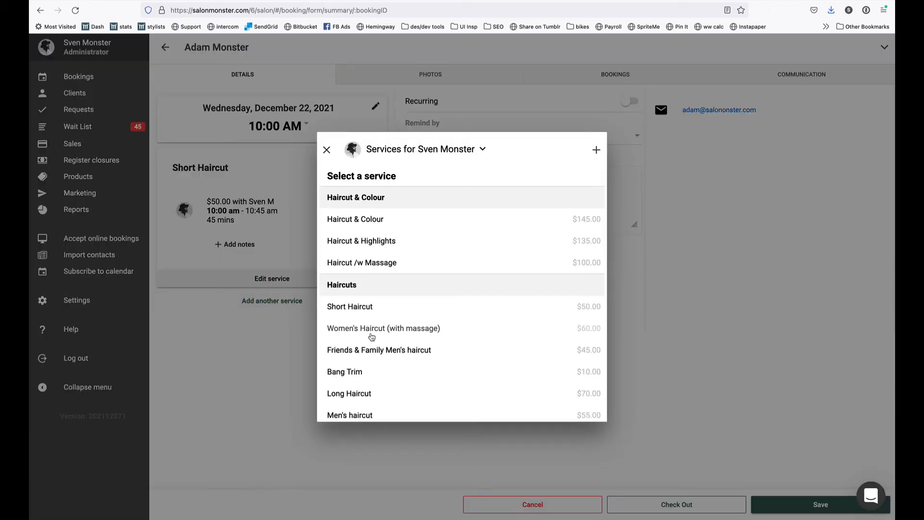
scroll(372, 336, "down", 3)
scroll(372, 337, "down", 2)
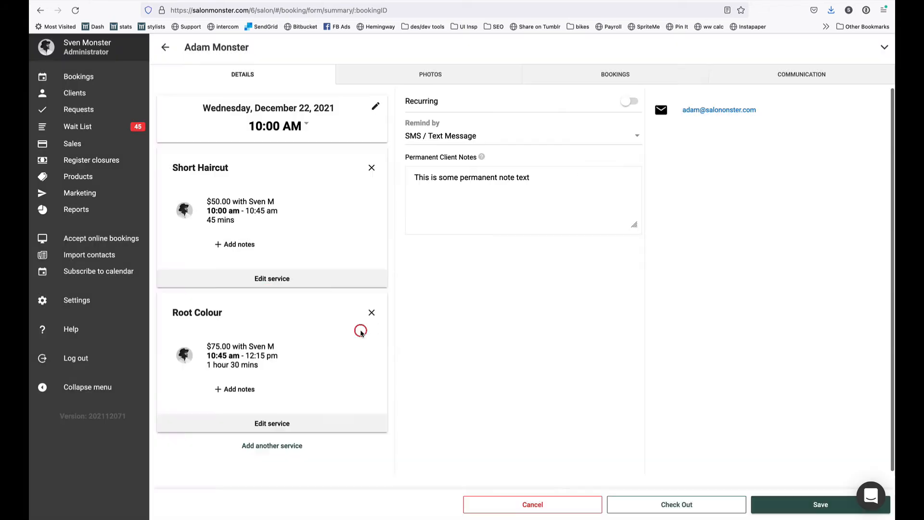
left_click(362, 332)
left_click(245, 424)
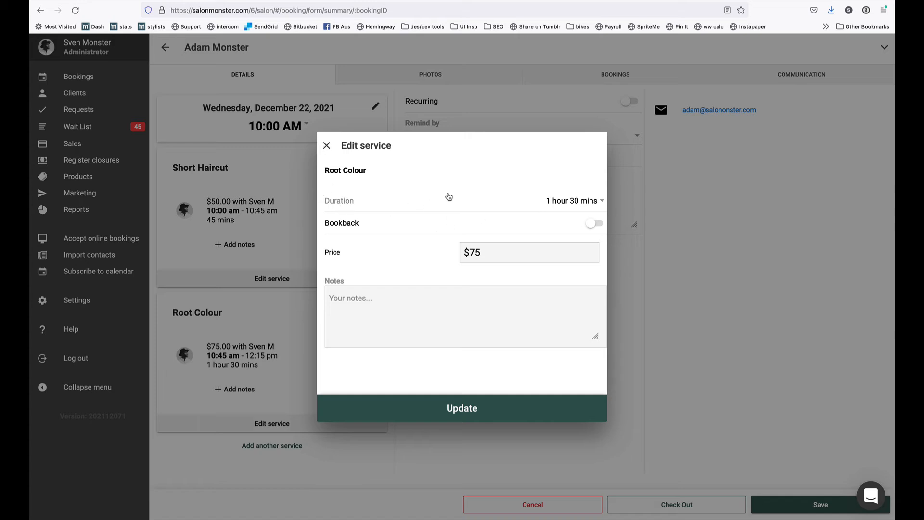
left_click(327, 146)
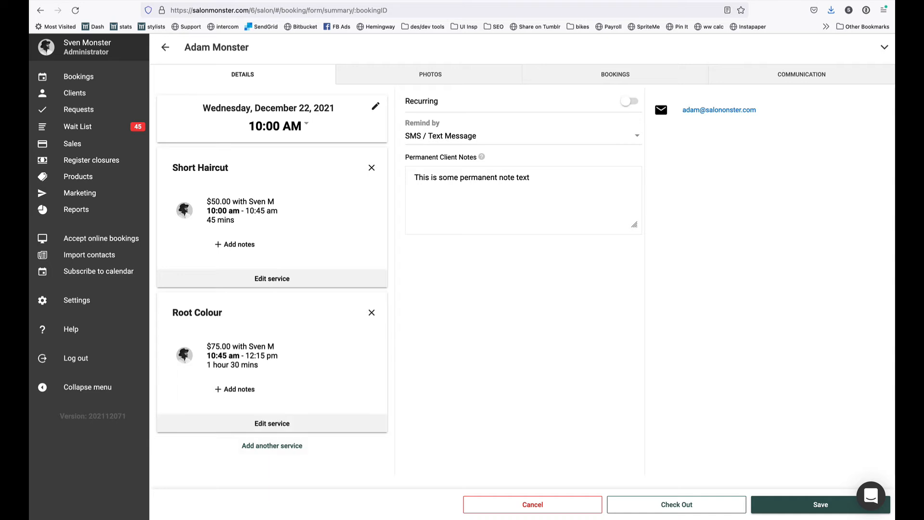
- Open salontastic.salonmonster.com in a new browser tab and choose Women's Haircut (with massage) with the sixth listed stylist
key("super+t")
type("salontastic.salonmonster.com/")
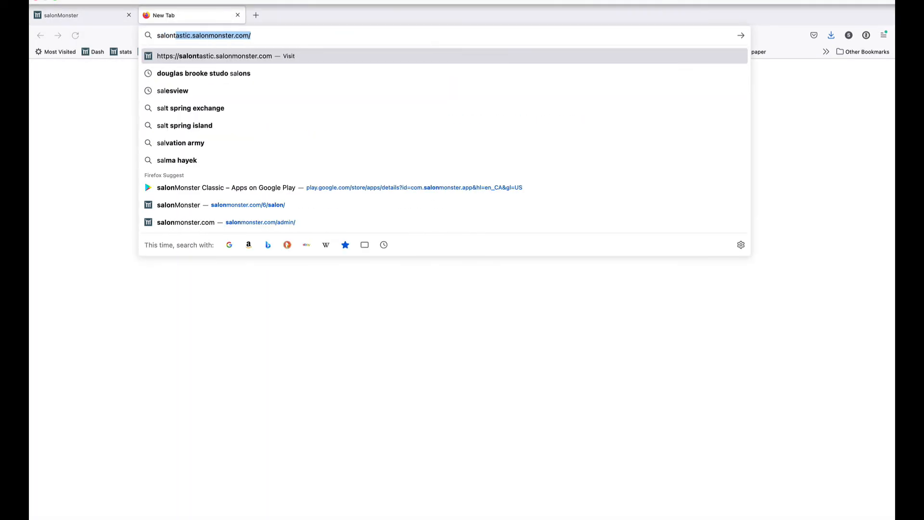
key("Return")
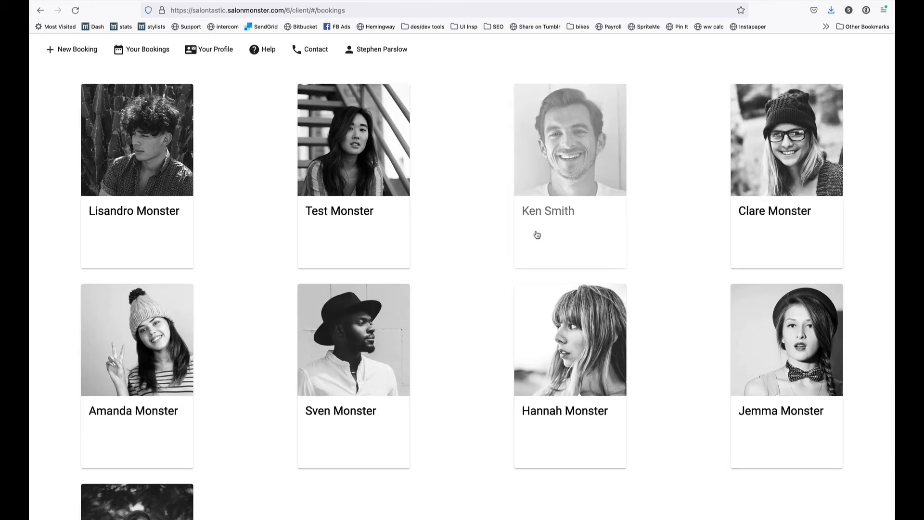
left_click(345, 359)
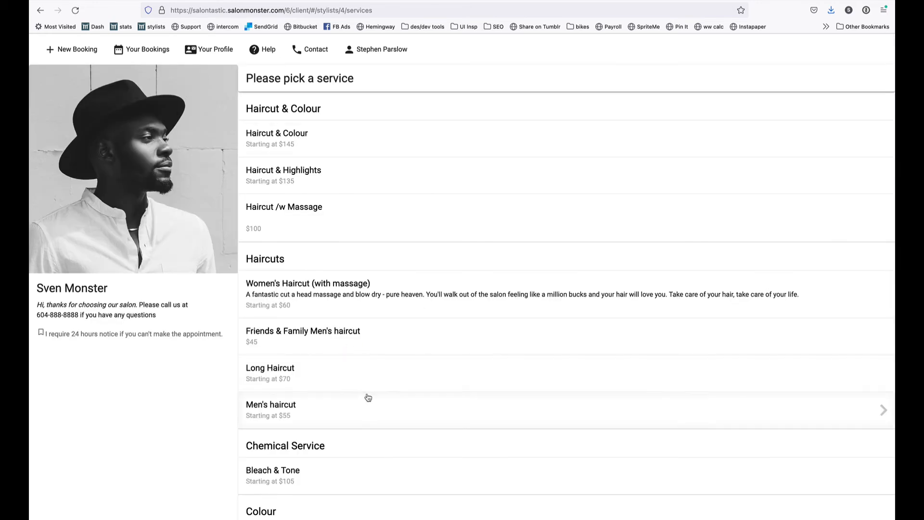
left_click(339, 375)
left_click(308, 287)
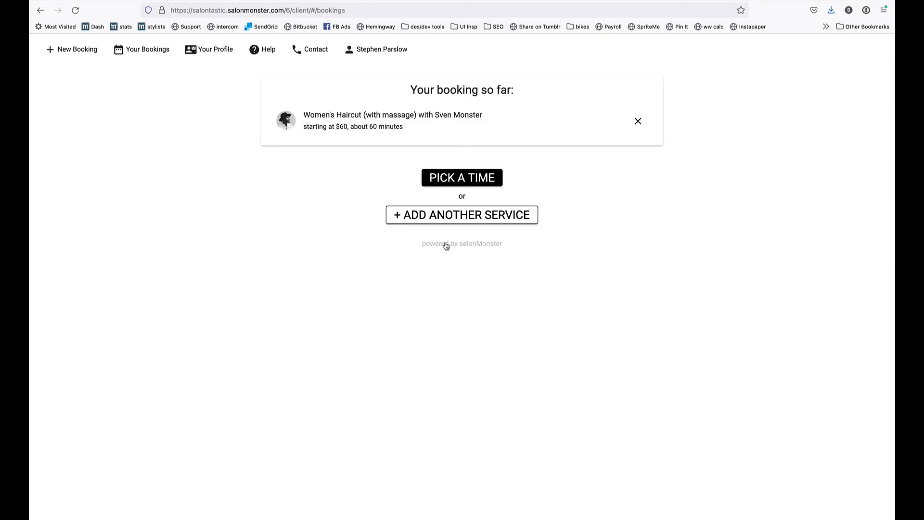
- Add Bleach & Tone with the same stylist as a second service to the online booking
left_click(463, 216)
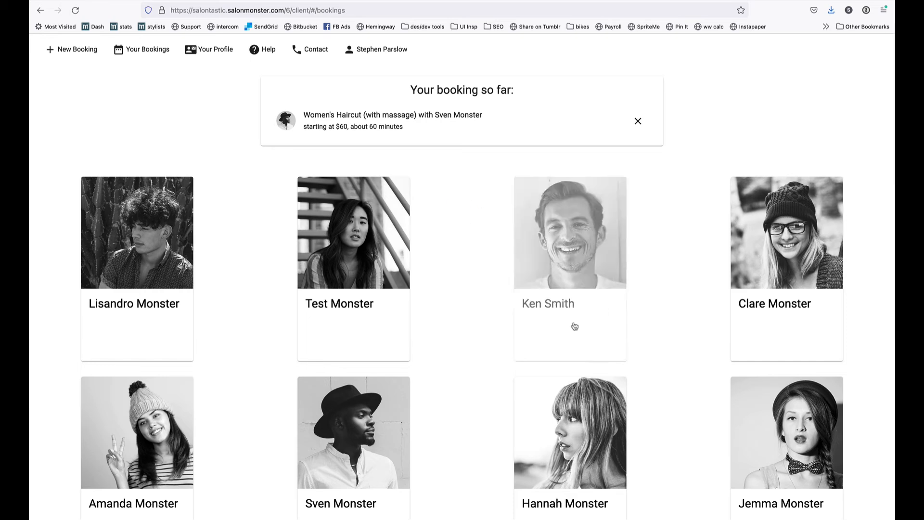
left_click(344, 470)
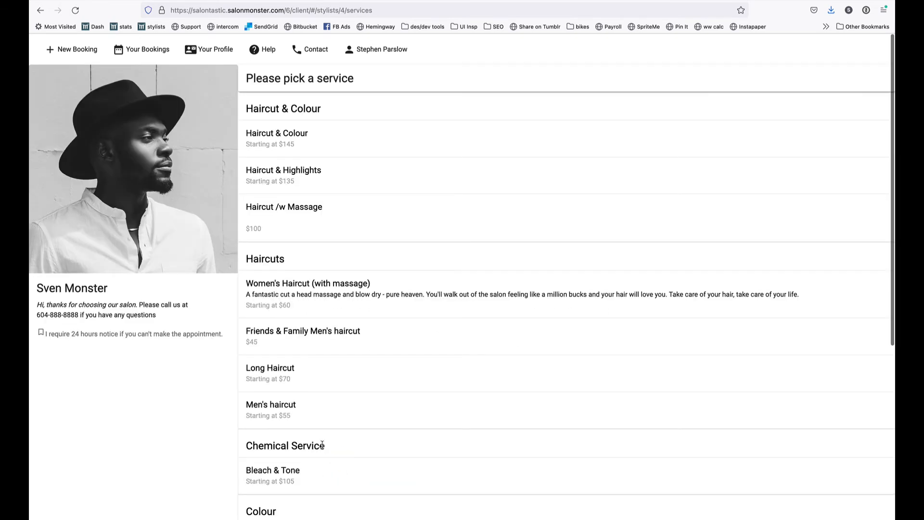
scroll(316, 447, "down", 3)
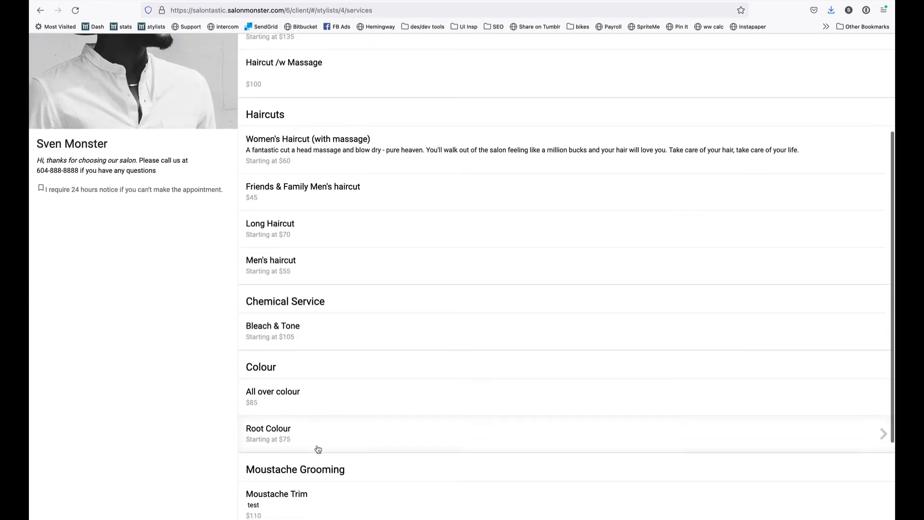
left_click(288, 337)
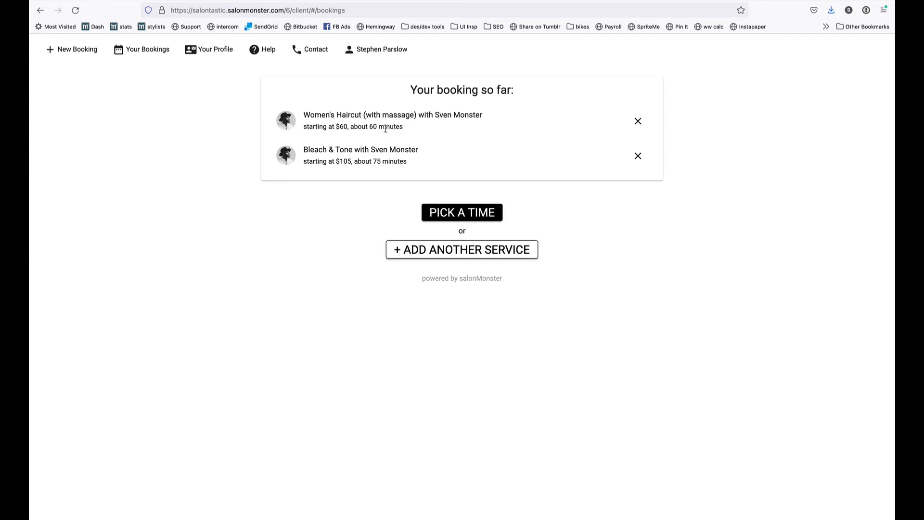
- Review the approximate durations of both online booking services and go on to choosing a time
left_click_drag(369, 124, 403, 128)
left_click(410, 128)
left_click_drag(375, 162, 419, 164)
left_click(389, 162)
left_click(455, 216)
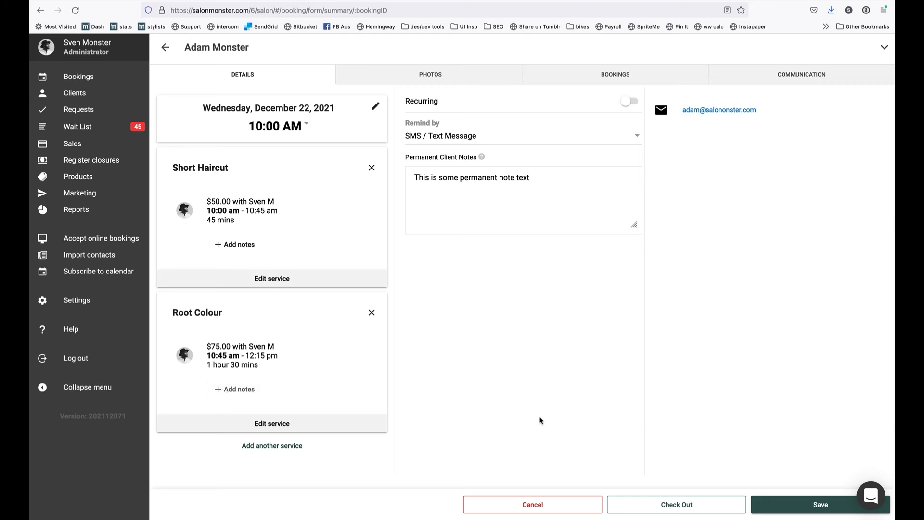
- Save the 10:00 AM Short Haircut and Root Colour booking without sending a confirmation and review it in the calendar
left_click(772, 506)
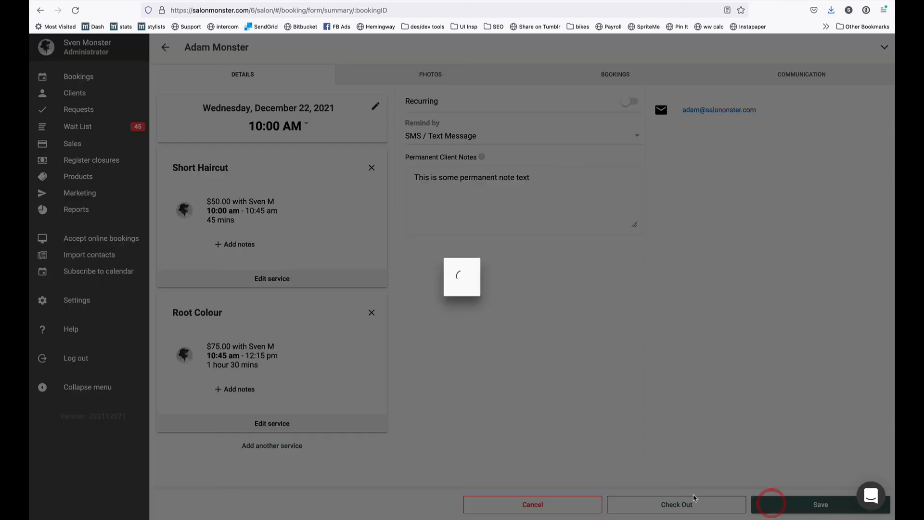
left_click(336, 508)
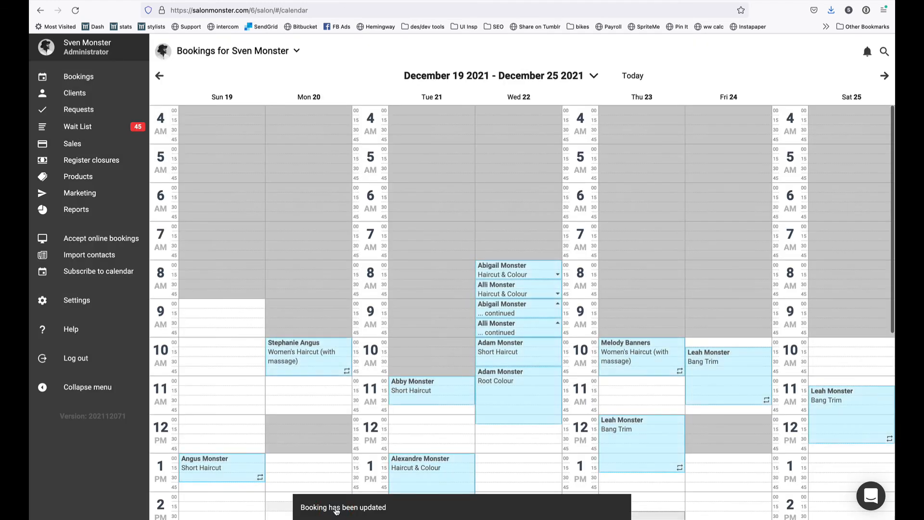
scroll(459, 456, "down", 2)
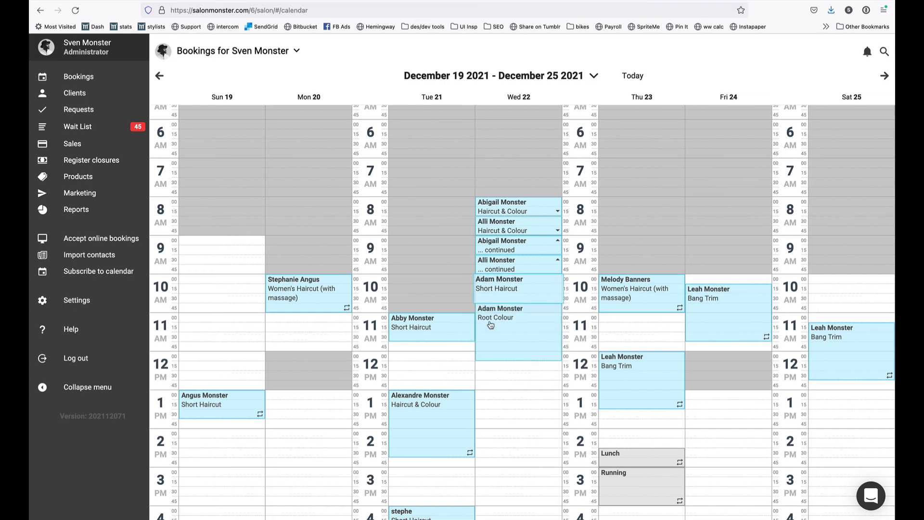
scroll(491, 330, "up", 2)
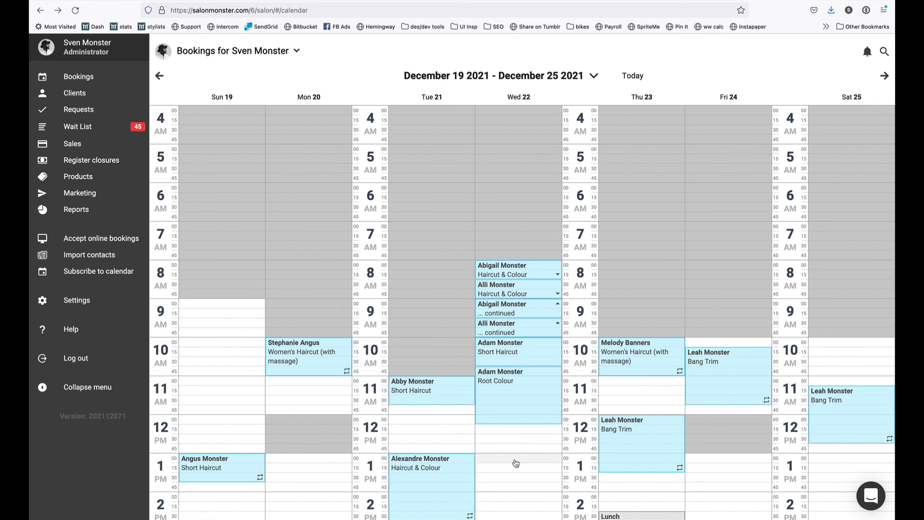
- Start a Short Haircut booking for the eleventh listed client on Wednesday, December 22, 2021 at 1:00 PM
scroll(505, 435, "down", 5)
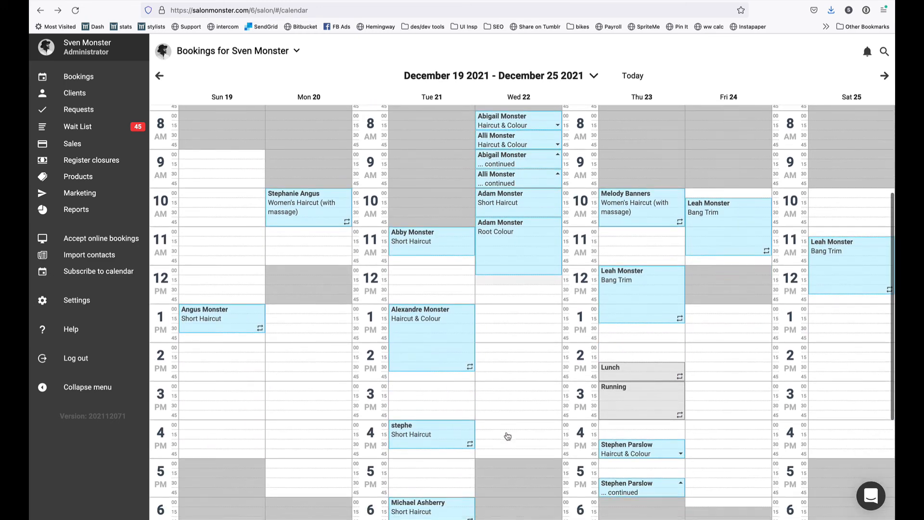
left_click(521, 314)
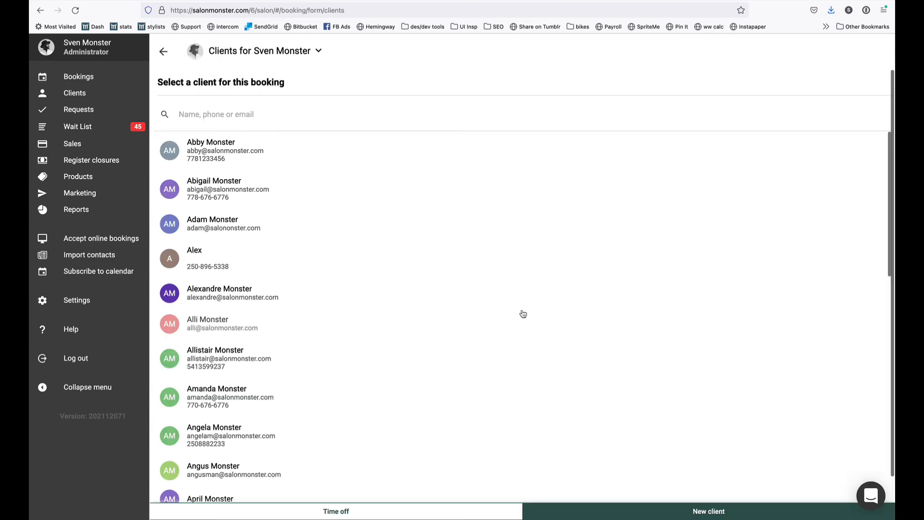
scroll(195, 436, "down", 2)
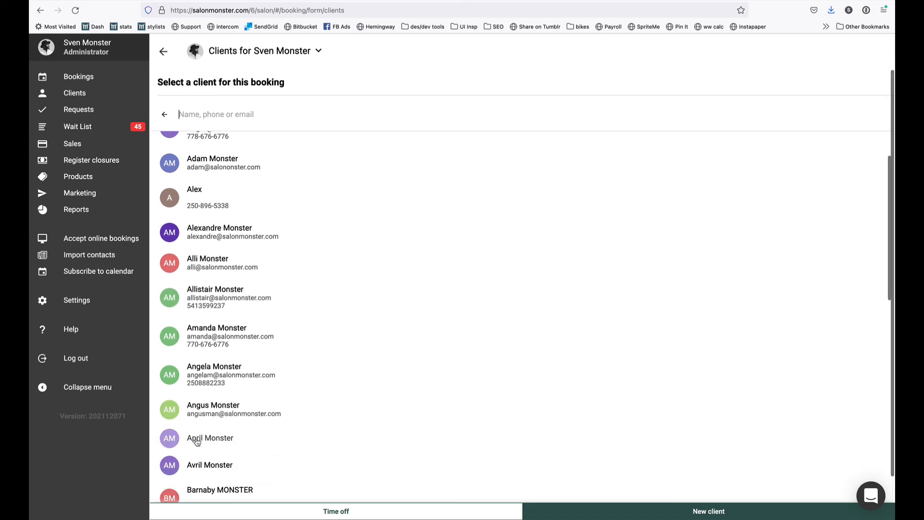
left_click(197, 438)
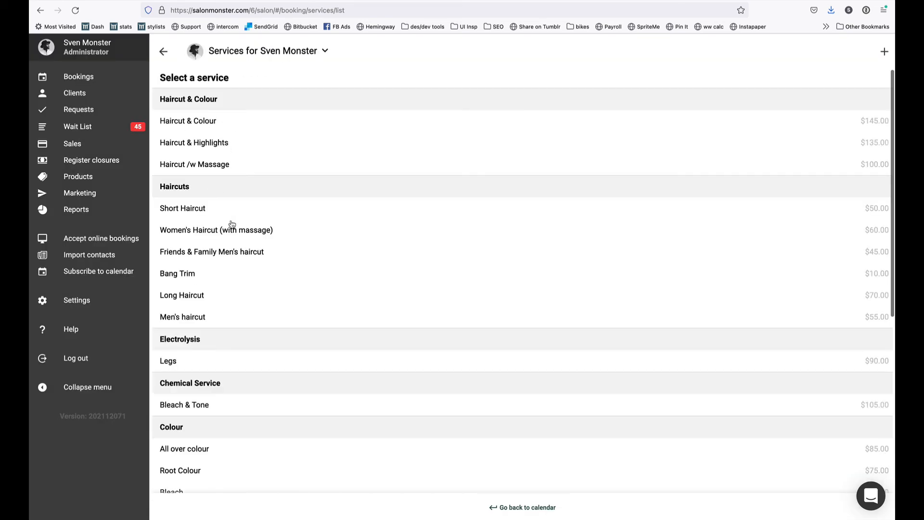
left_click(169, 211)
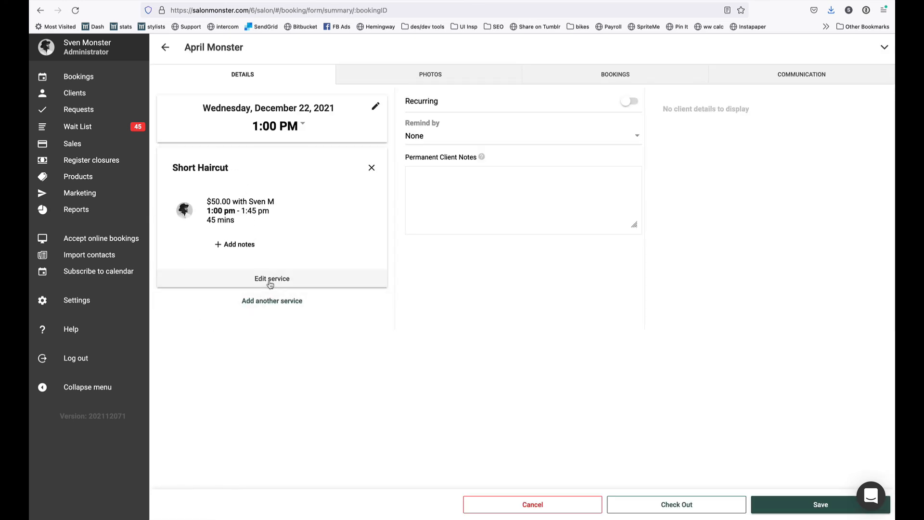
- Add the $120.00 Highlights service with a different stylist to the 1:00 PM booking and save without sending a confirmation
left_click(272, 302)
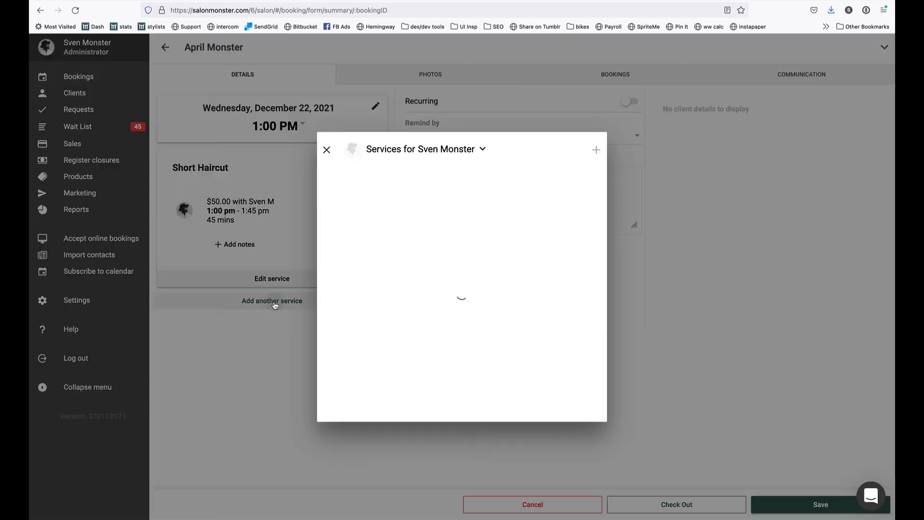
left_click(432, 159)
left_click(433, 157)
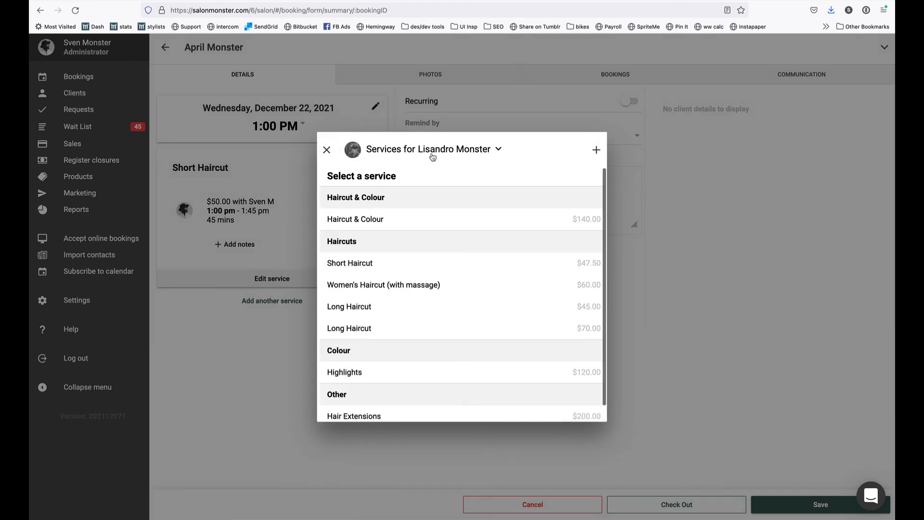
scroll(490, 308, "down", 1)
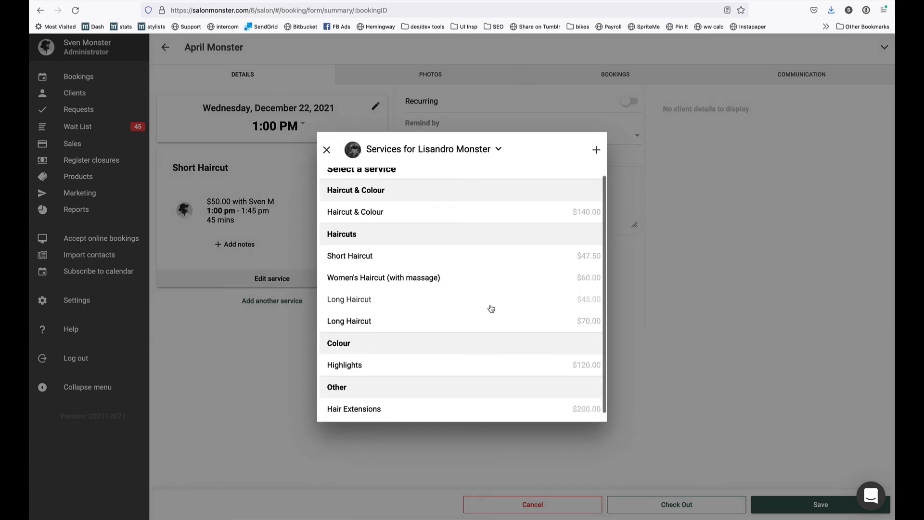
left_click(469, 355)
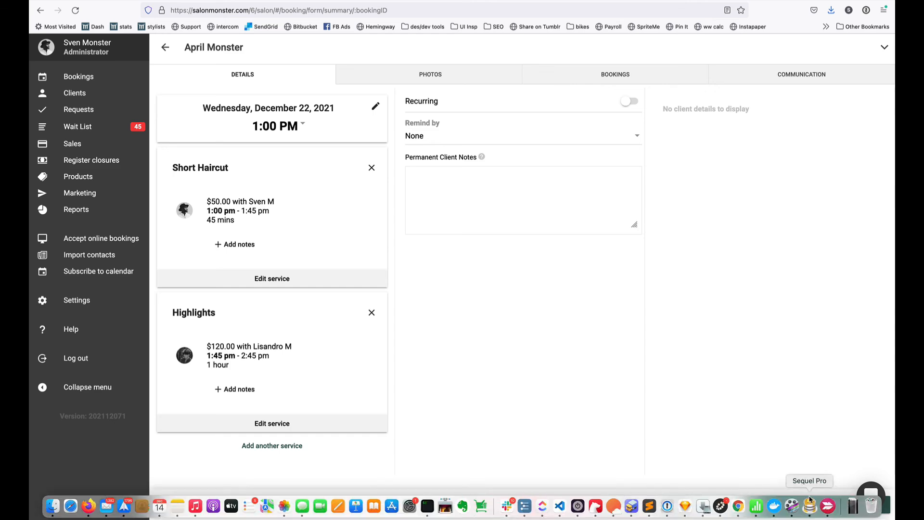
left_click(801, 510)
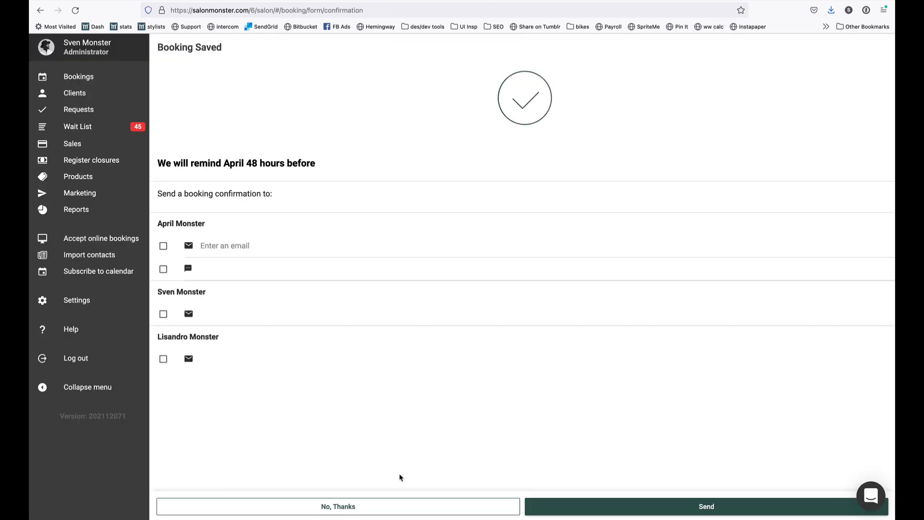
left_click(384, 506)
- Show all staff bookings for Wednesday, December 22, 2021 and examine the 1:00 PM client's appointments across both stylists
scroll(520, 359, "down", 2)
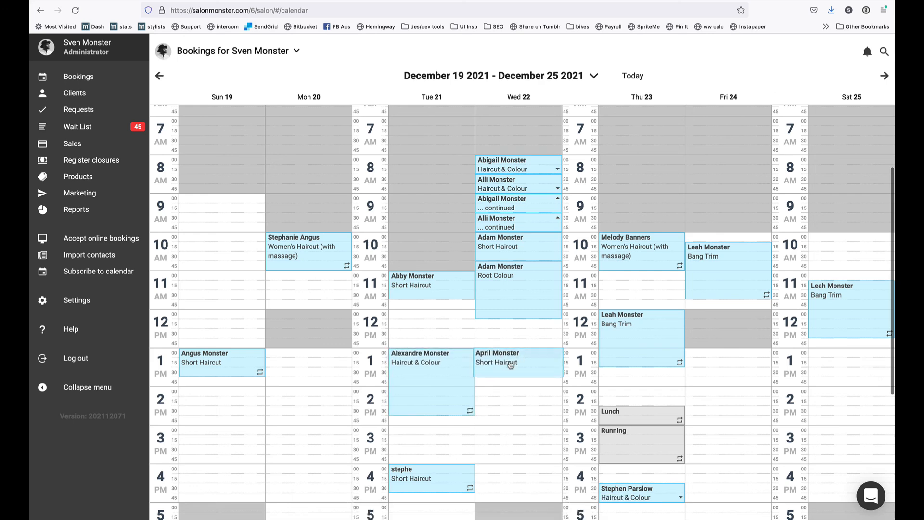
left_click(525, 98)
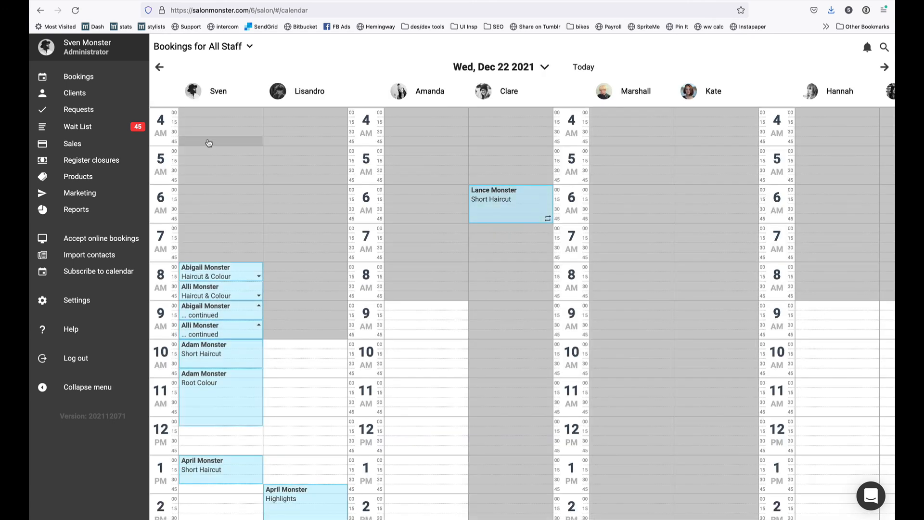
scroll(207, 248, "down", 3)
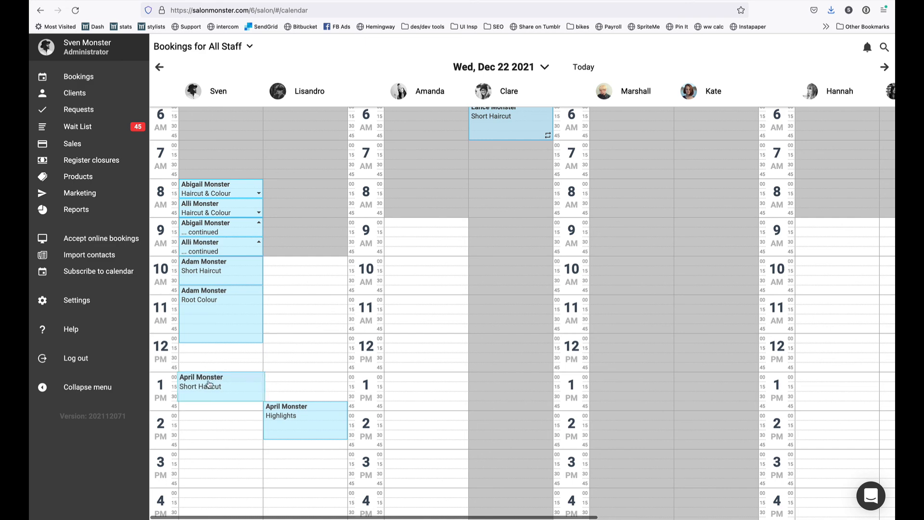